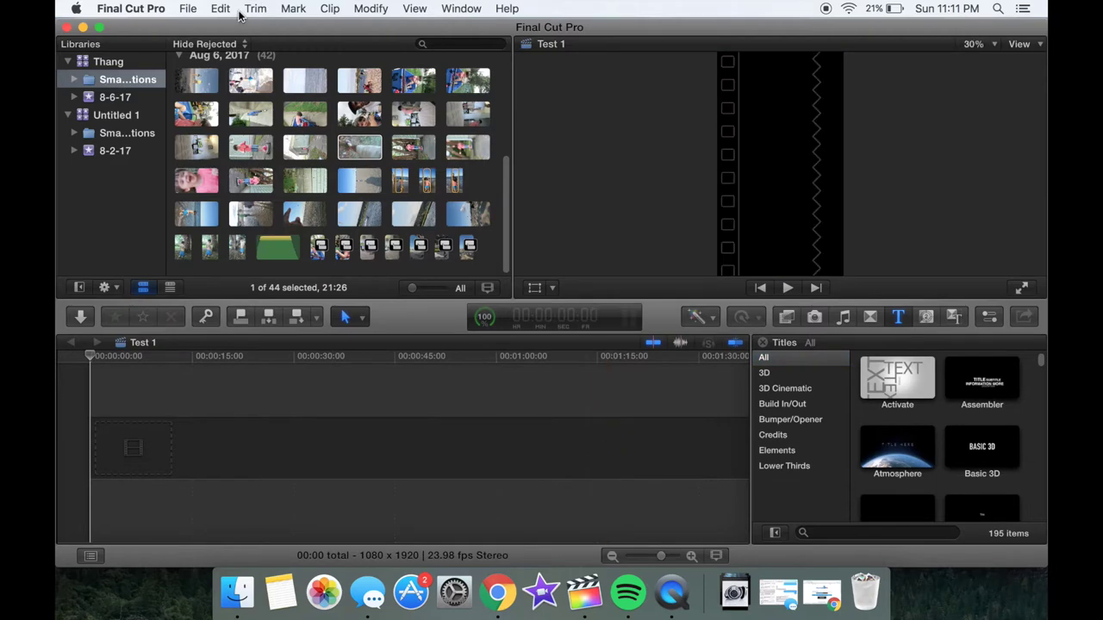
Step: Open the File menu with the empty Test 1 project (1080 x 1920, 23.98 fps) loaded
{"action": "left_click", "coordinate": [183, 8]}
Step: Choose File > New > Project to bring up the New Project dialog
{"action": "mouse_move", "coordinate": [153, 6]}
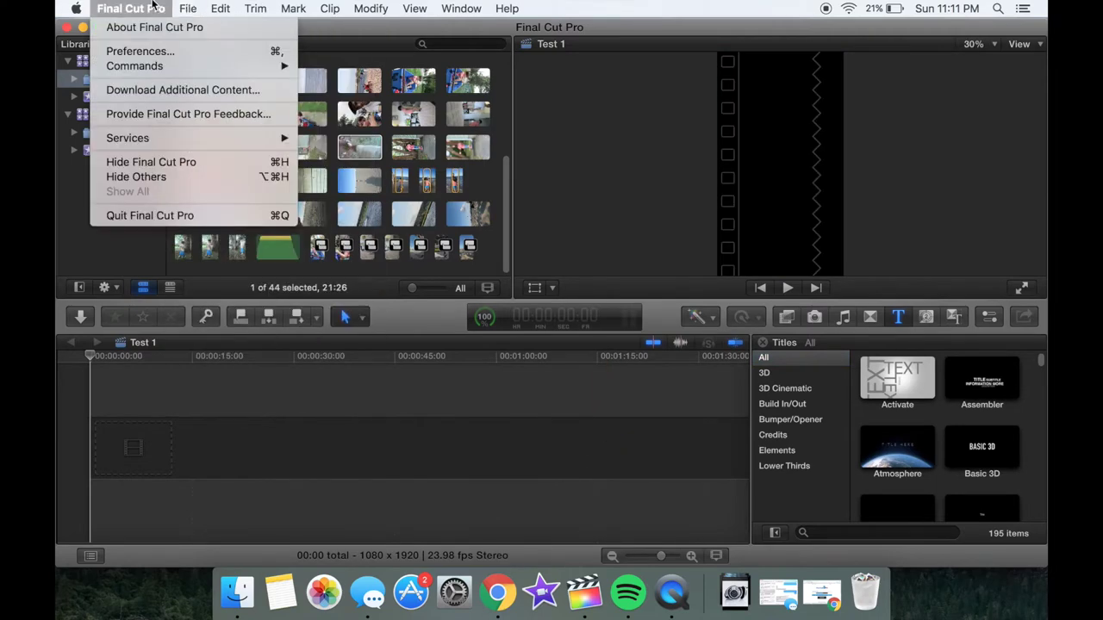
{"action": "mouse_move", "coordinate": [197, 26]}
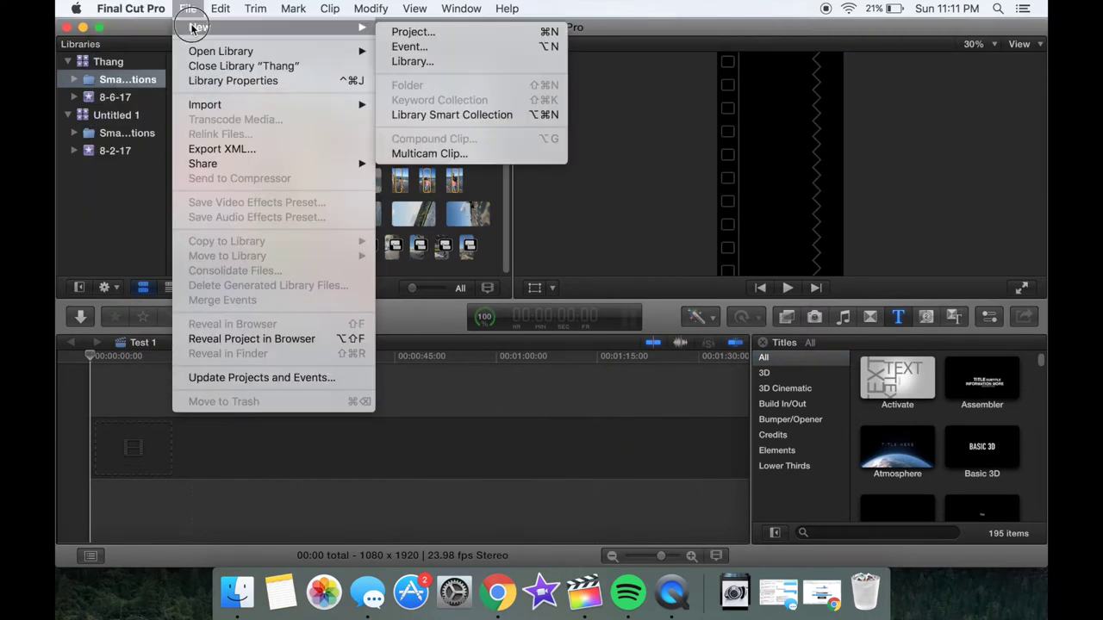
{"action": "left_click", "coordinate": [475, 32]}
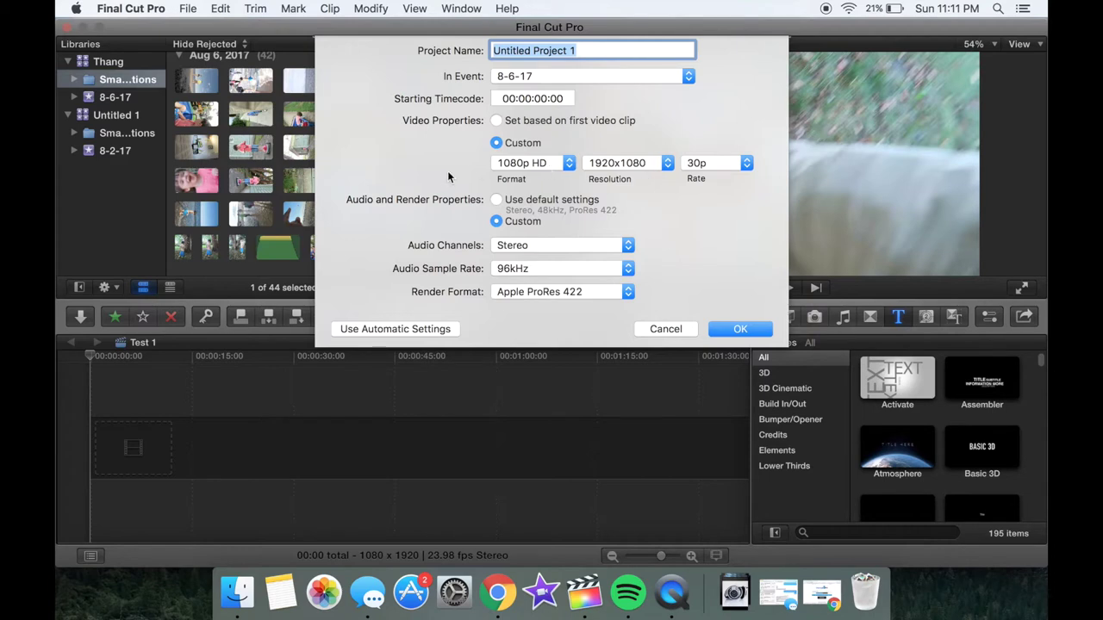
Step: Create the project with a Custom format sized 1080 wide by 1920 high
{"action": "left_click", "coordinate": [550, 168]}
{"action": "left_click", "coordinate": [536, 291]}
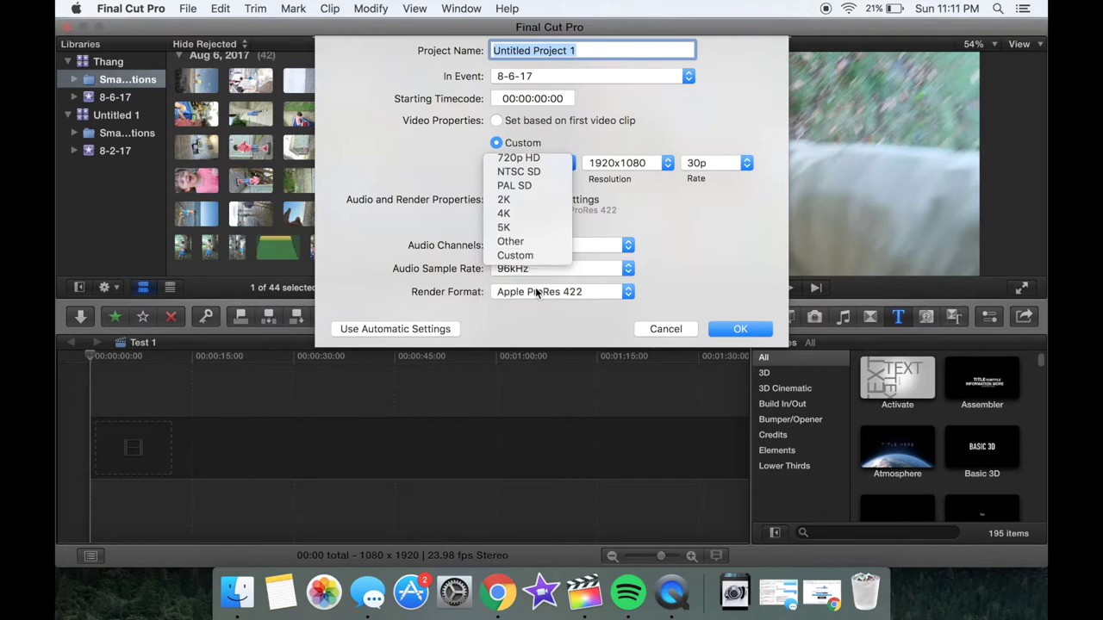
{"action": "double_click", "coordinate": [602, 163]}
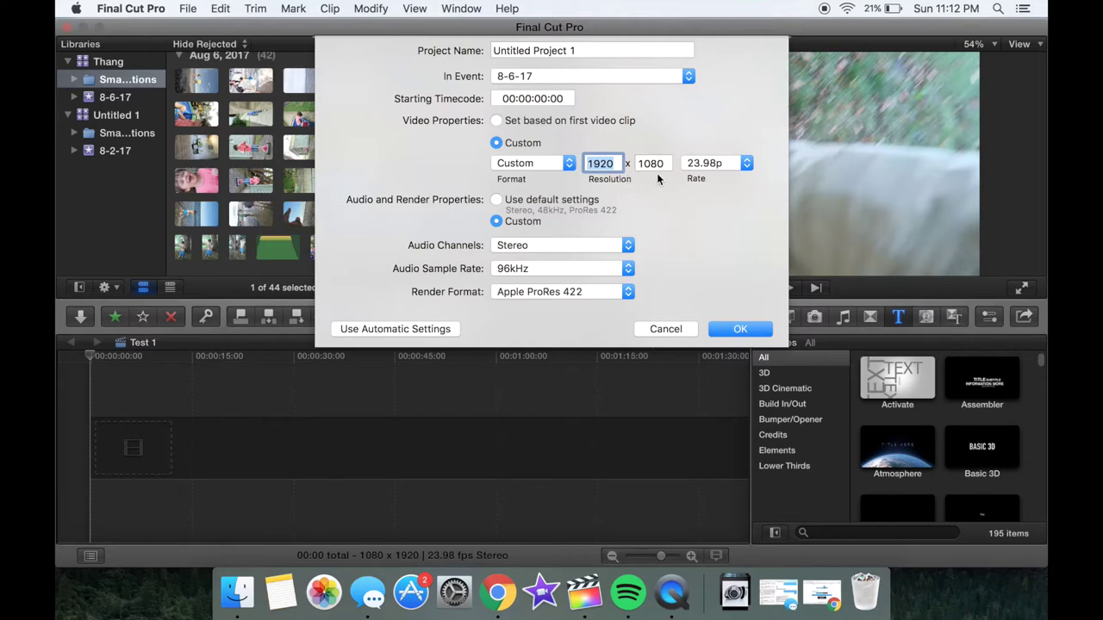
{"action": "type", "text": "1080"}
{"action": "key", "text": "Tab"}
{"action": "type", "text": "192"}
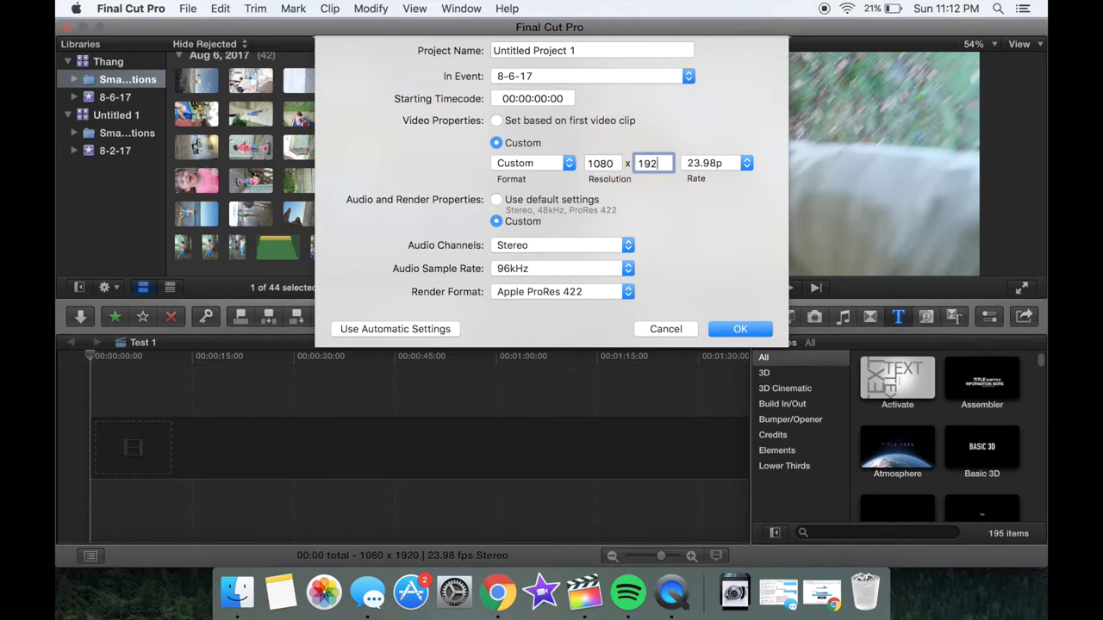
{"action": "left_click", "coordinate": [739, 329]}
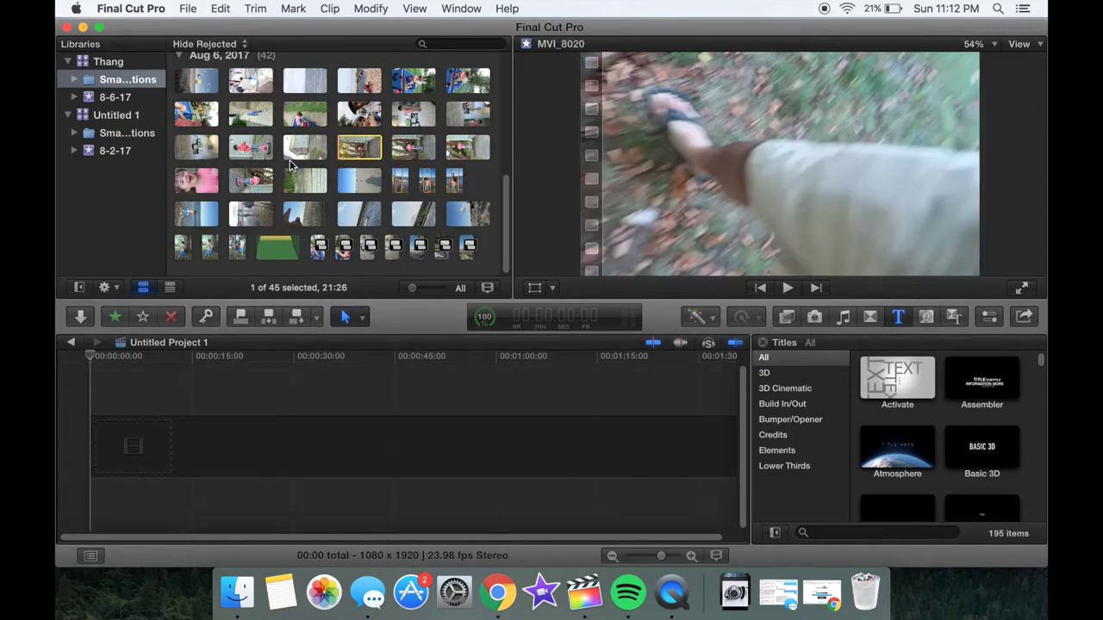
Step: Add the short first clip and MVI_8020 to the timeline, then select MVI_8020
{"action": "left_click", "coordinate": [359, 147]}
{"action": "left_click_drag", "start_coordinate": [410, 83], "coordinate": [207, 450]}
{"action": "left_click_drag", "start_coordinate": [363, 151], "coordinate": [198, 456]}
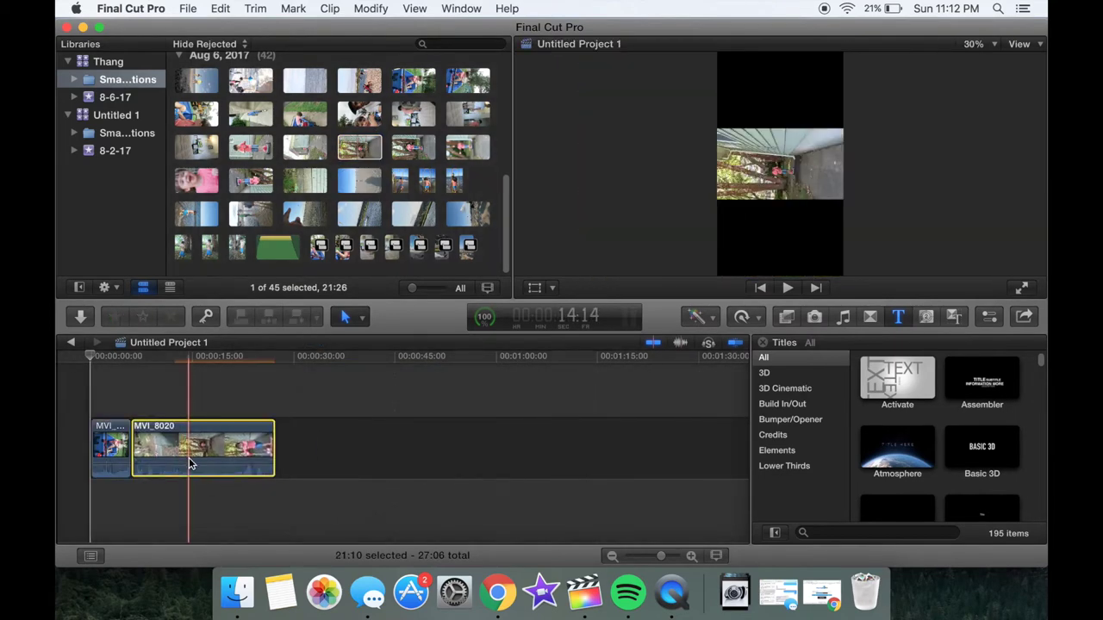
{"action": "left_click", "coordinate": [150, 403]}
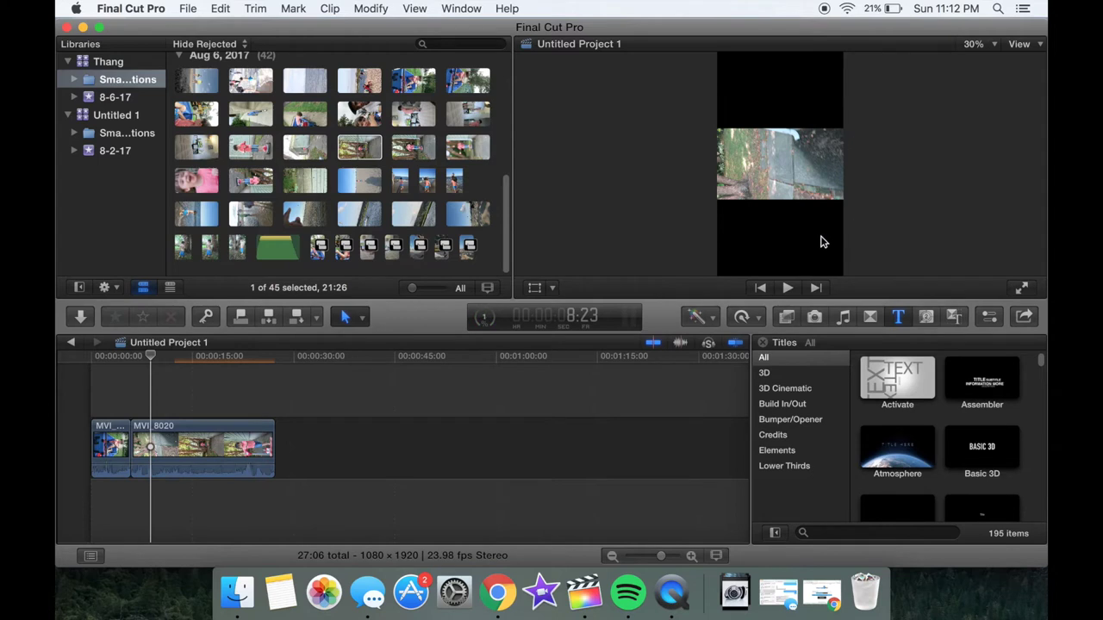
{"action": "left_click", "coordinate": [185, 448]}
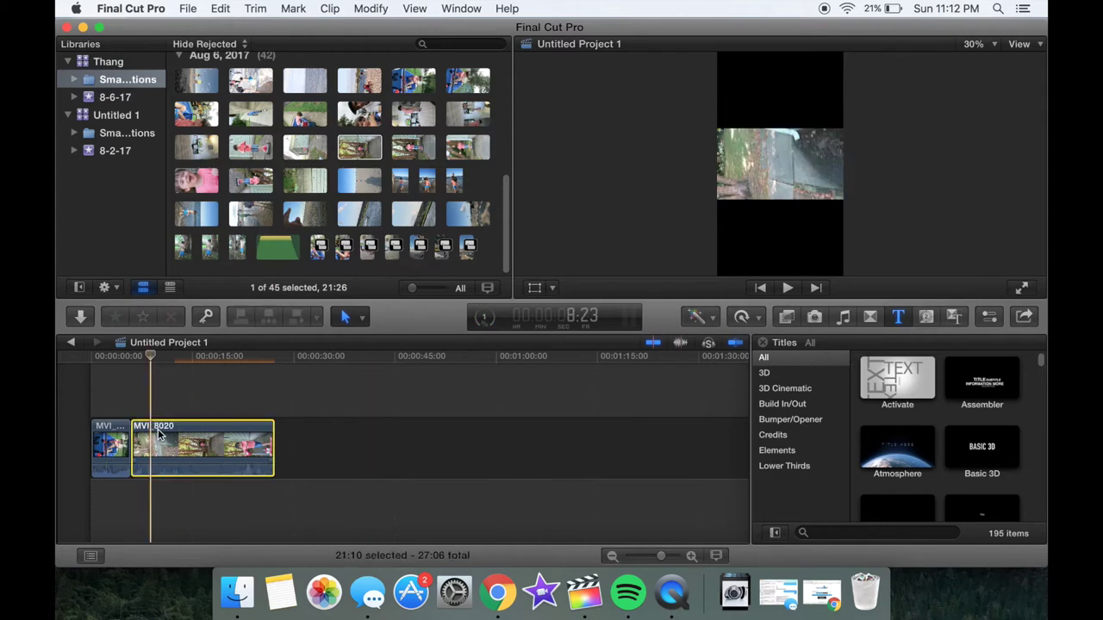
Step: Rotate MVI_8020 to -90° and scale it up to fill the 1080 x 1920 frame
{"action": "left_click", "coordinate": [535, 287]}
{"action": "left_click_drag", "start_coordinate": [811, 165], "coordinate": [780, 221]}
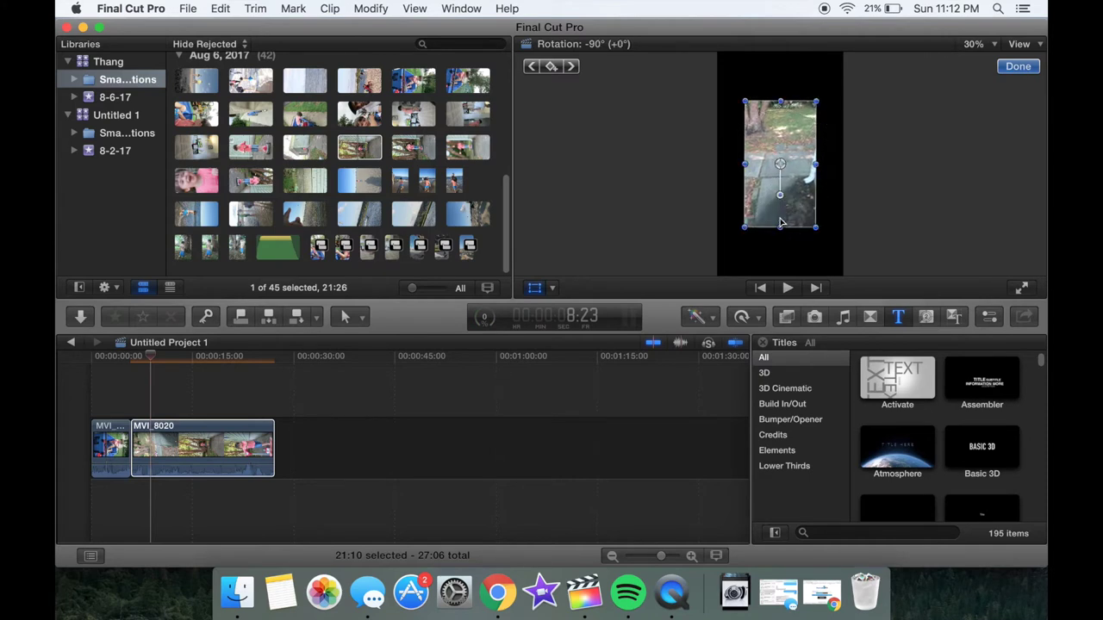
{"action": "left_click_drag", "start_coordinate": [813, 97], "coordinate": [843, 53]}
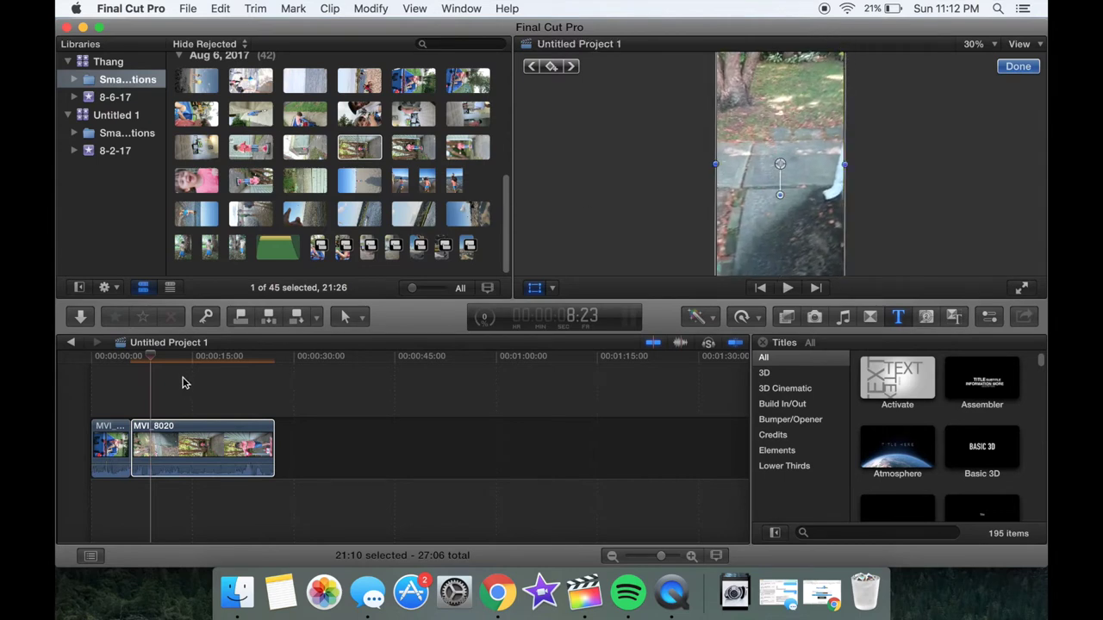
{"action": "left_click", "coordinate": [155, 391]}
Step: Play back the rotated footage to check it, leave transform mode, and return to the wagon shot
{"action": "key", "text": "space"}
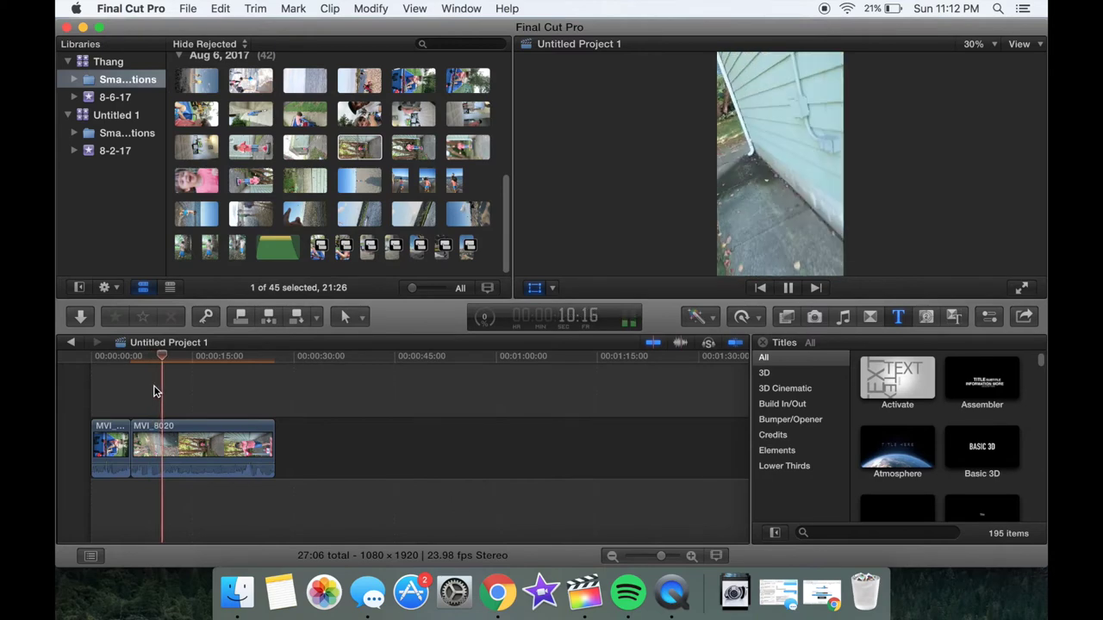
{"action": "key", "text": "space"}
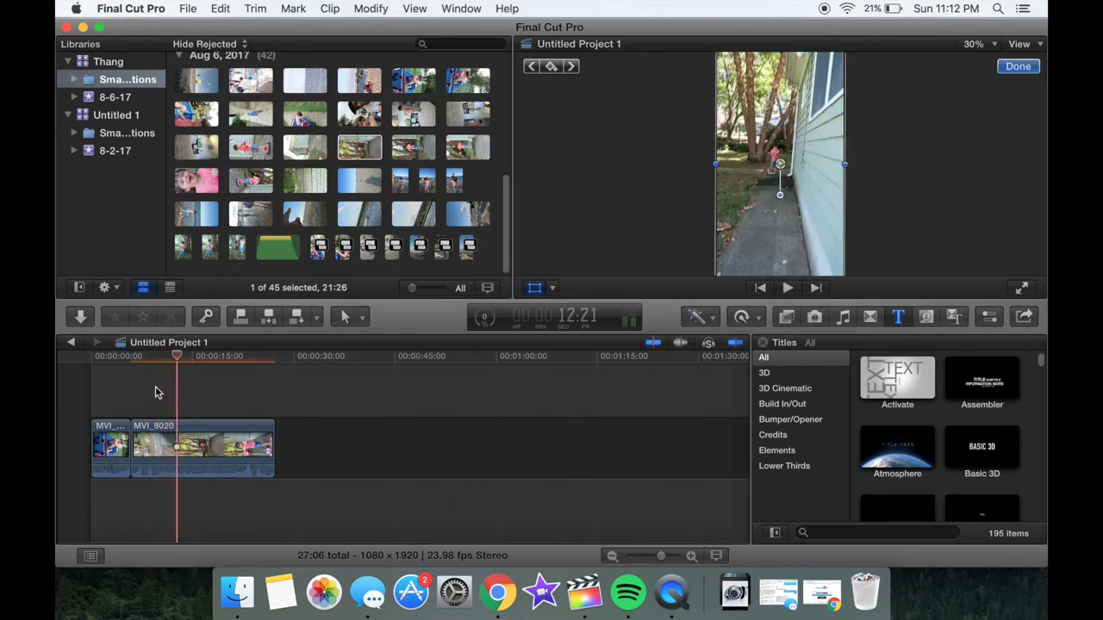
{"action": "key", "text": "a"}
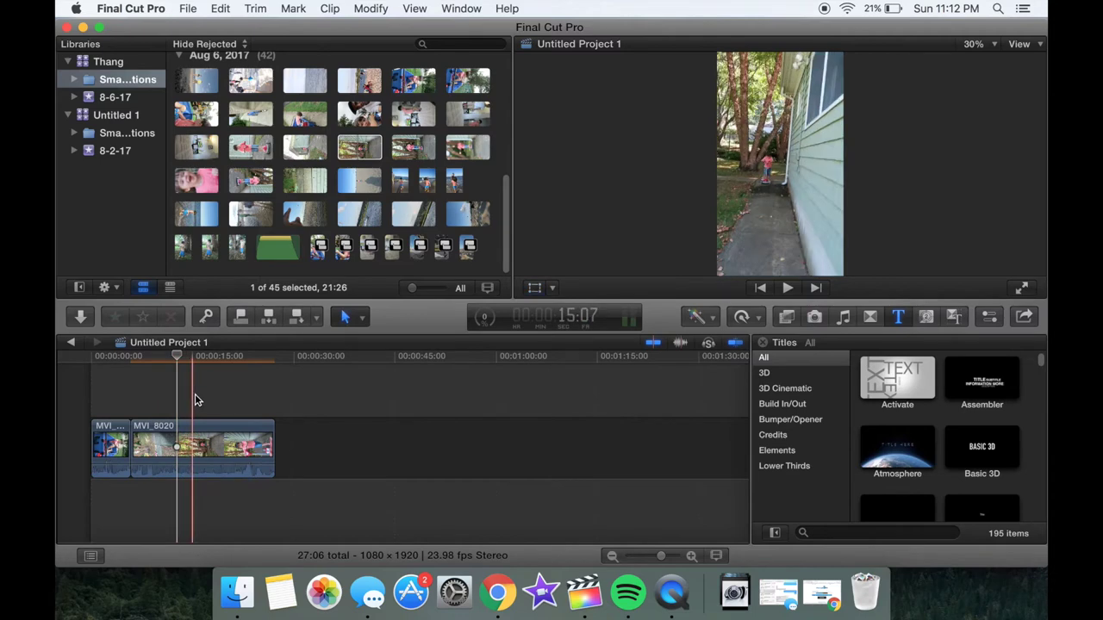
{"action": "key", "text": "space"}
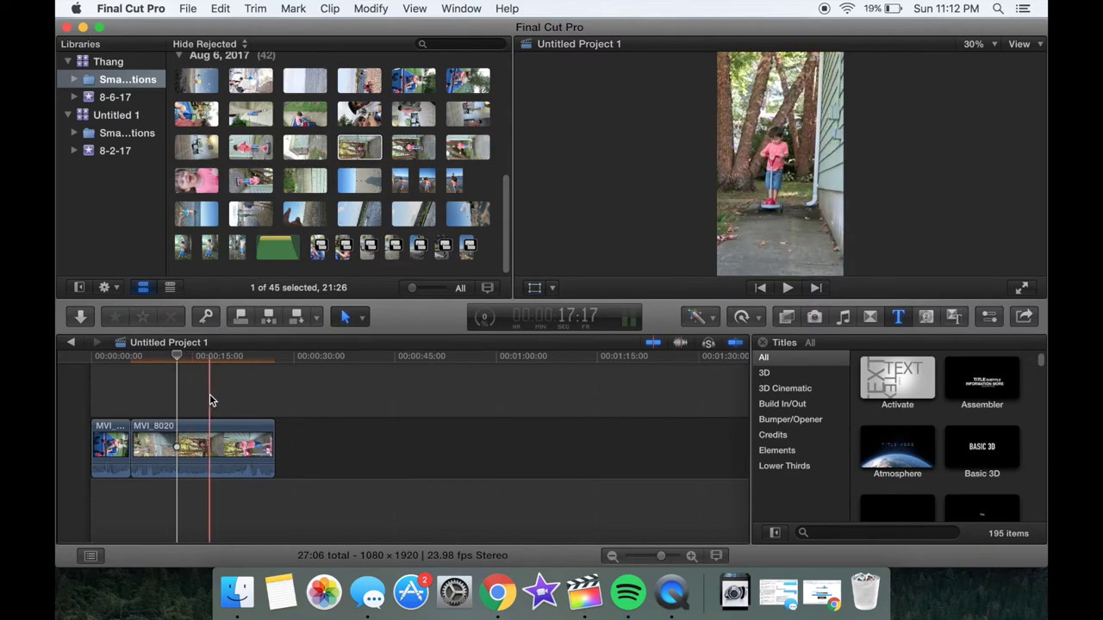
{"action": "left_click", "coordinate": [534, 287]}
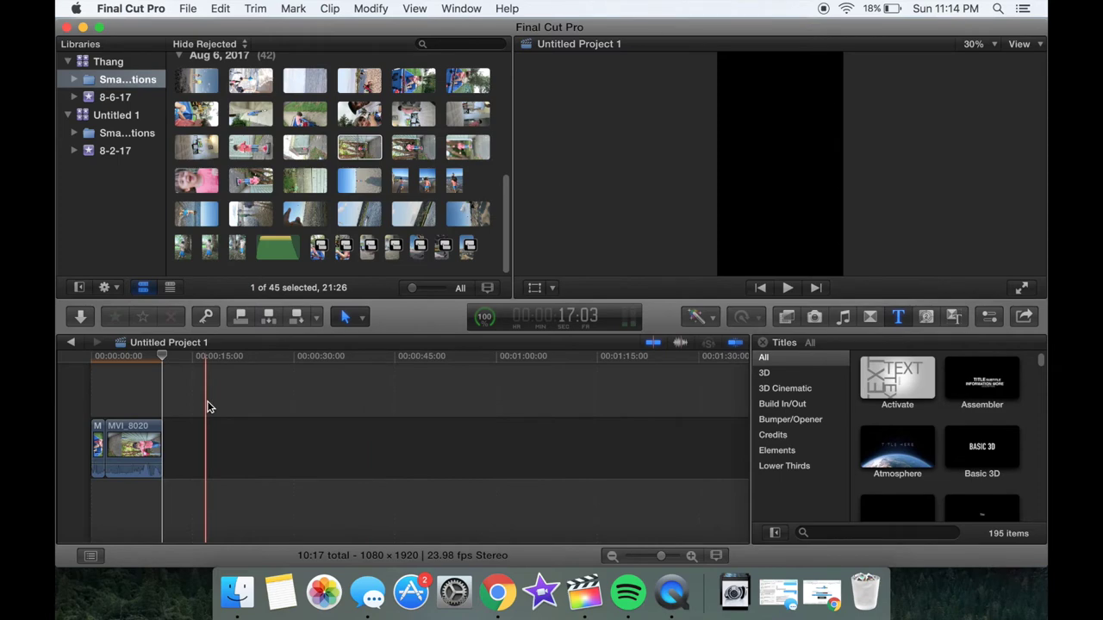
Step: Start a Master File export and title it 'Test 1'
{"action": "left_click", "coordinate": [1033, 317]}
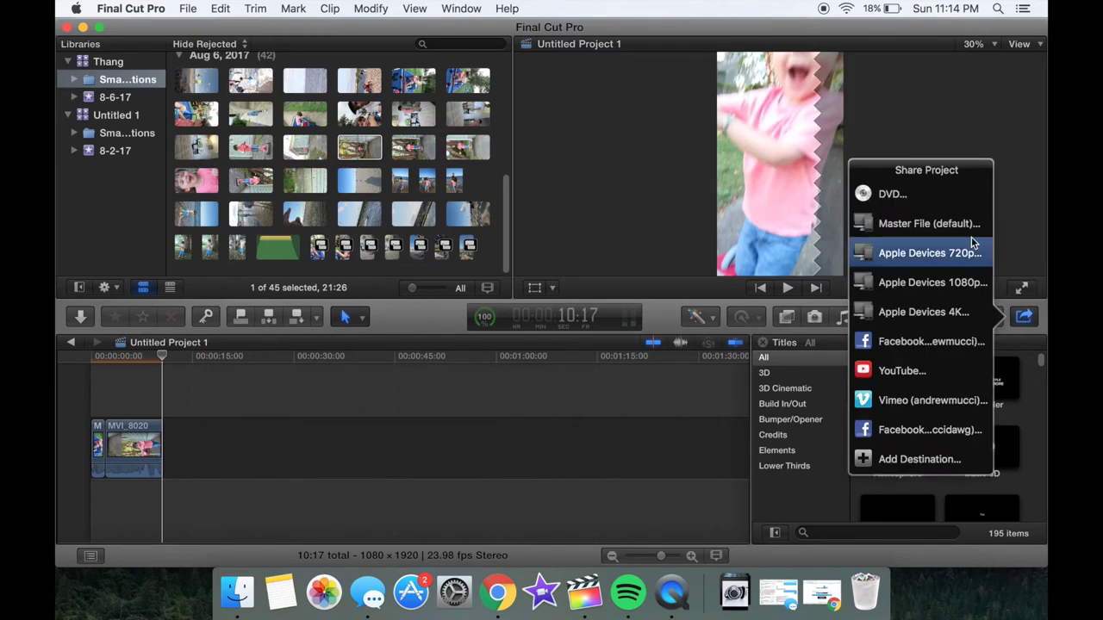
{"action": "left_click", "coordinate": [929, 223]}
{"action": "left_click", "coordinate": [747, 146]}
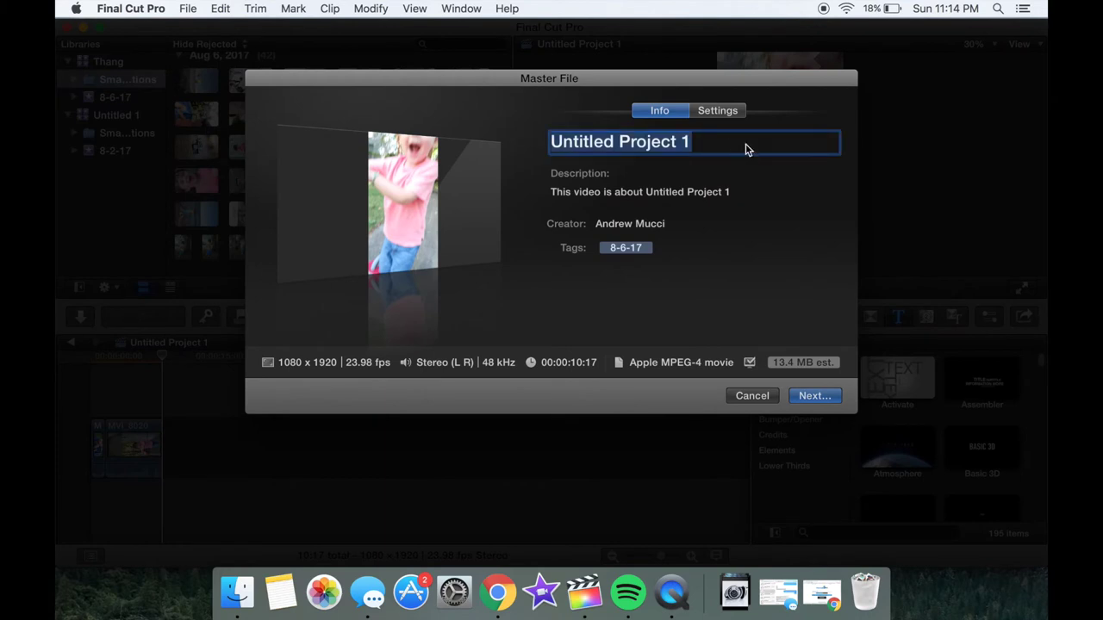
{"action": "type", "text": "Test 1"}
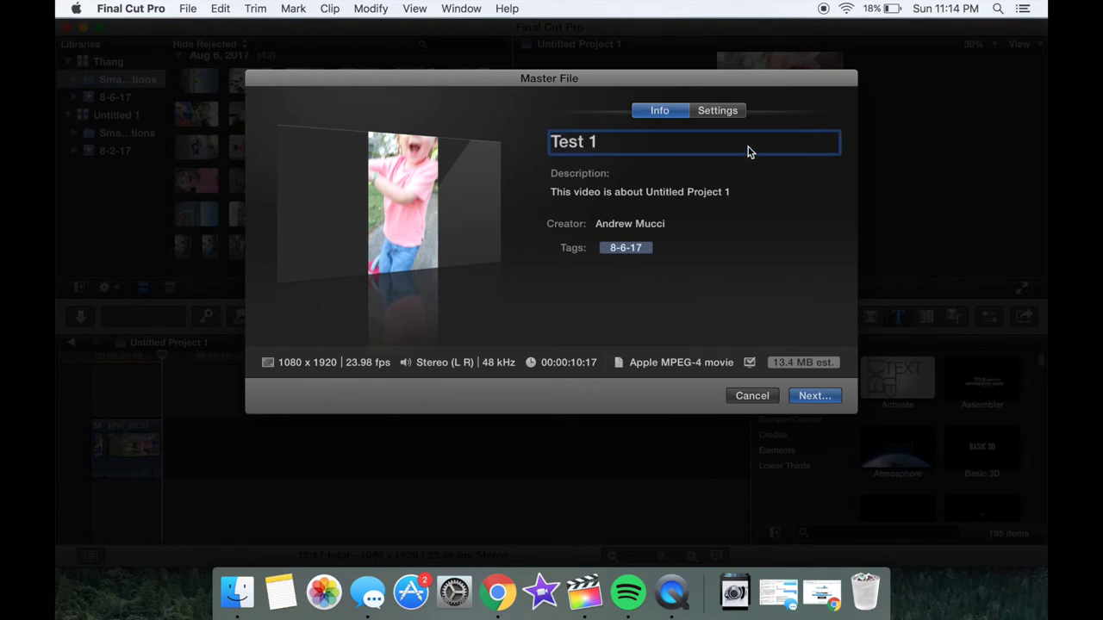
Step: Keep 1080 x 1920 as the export resolution and continue to the save location
{"action": "left_click", "coordinate": [718, 110]}
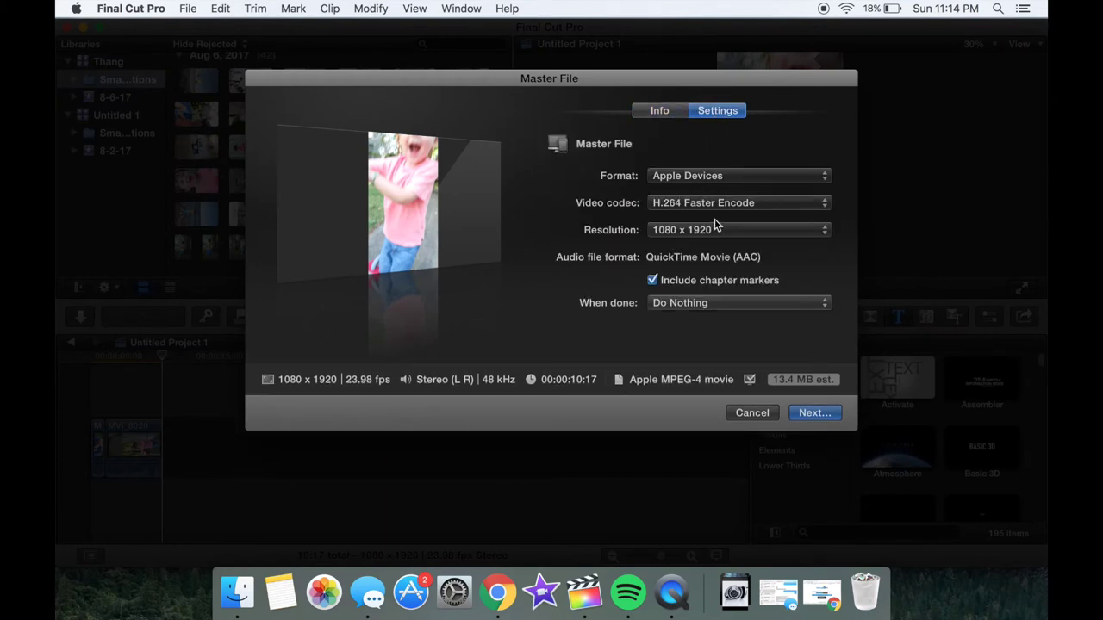
{"action": "left_click", "coordinate": [715, 229]}
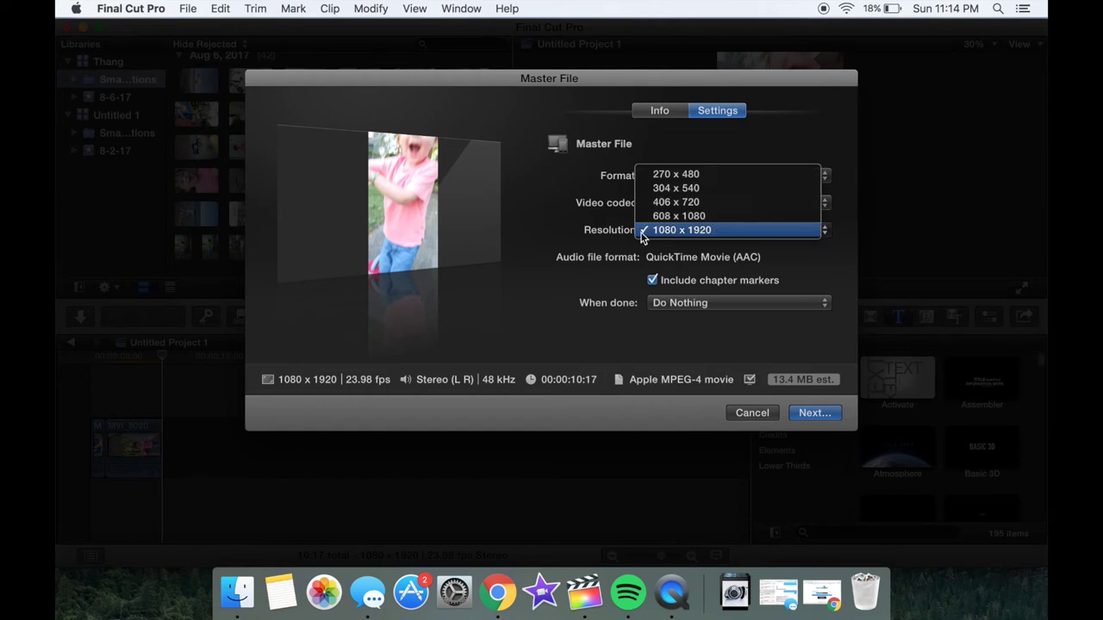
{"action": "left_click", "coordinate": [718, 233]}
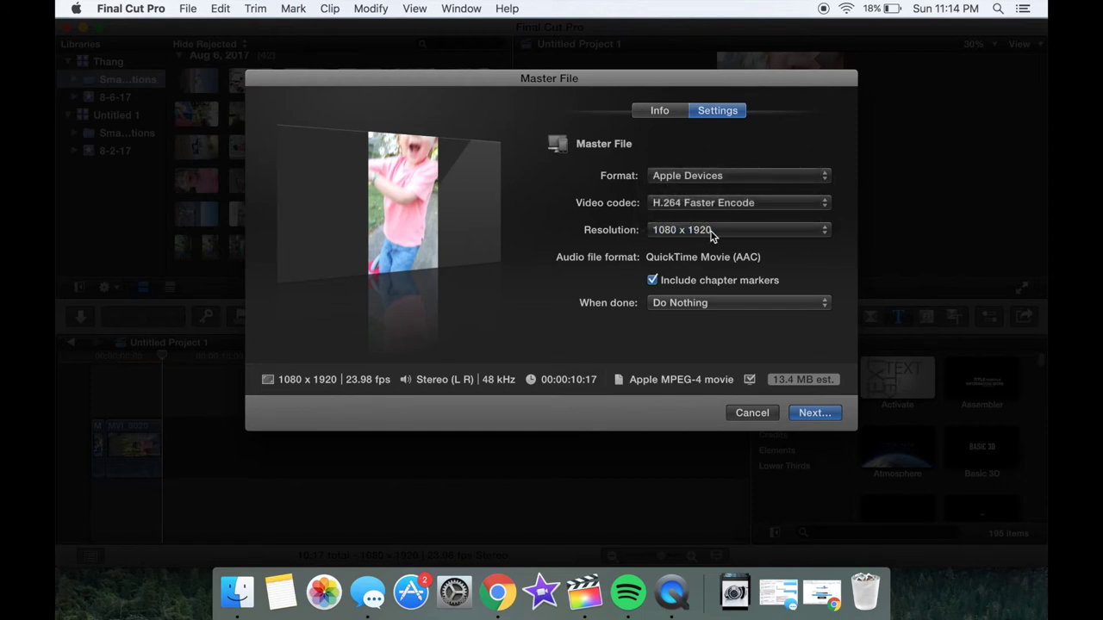
{"action": "left_click", "coordinate": [815, 413]}
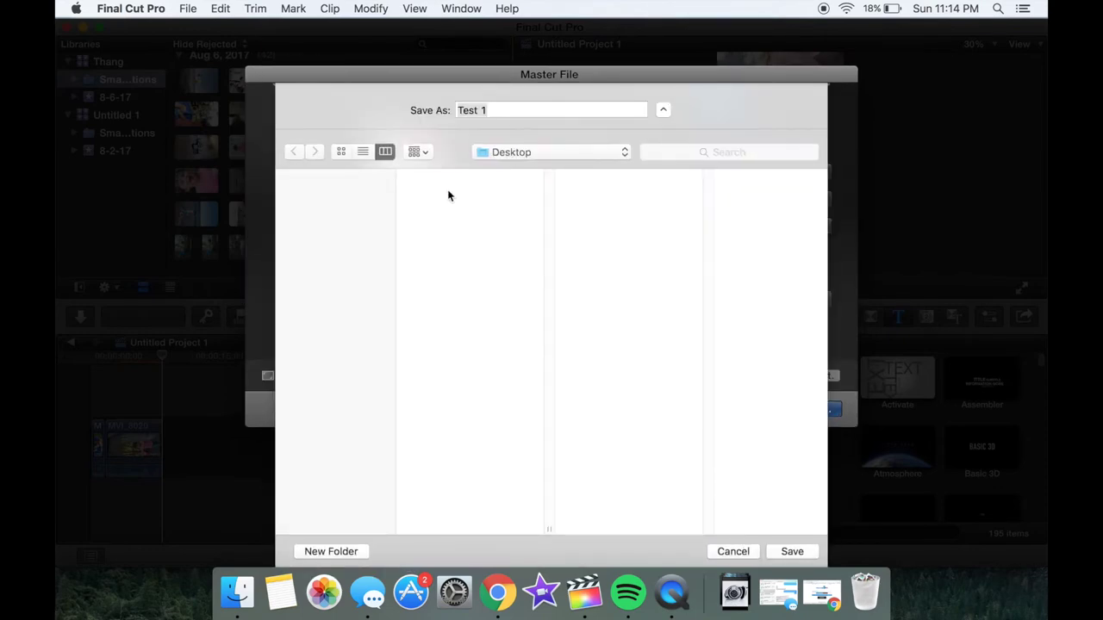
Step: Save the exported Test 1 master file with Desktop as the location
{"action": "left_click", "coordinate": [791, 552]}
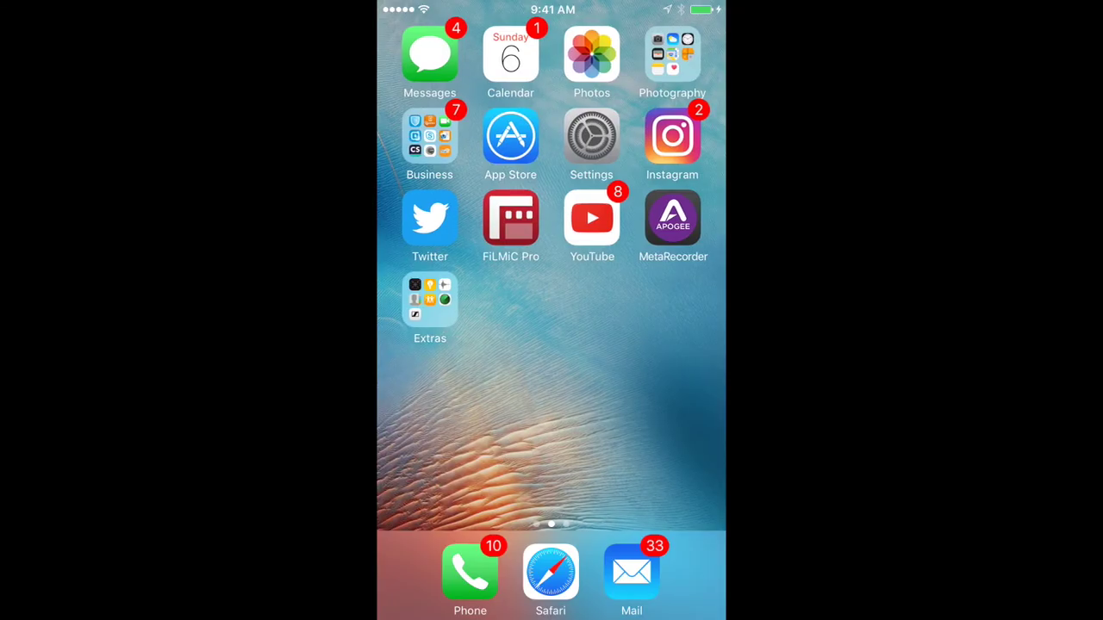
Step: Launch Instagram and open its story camera
{"action": "left_click", "coordinate": [672, 136]}
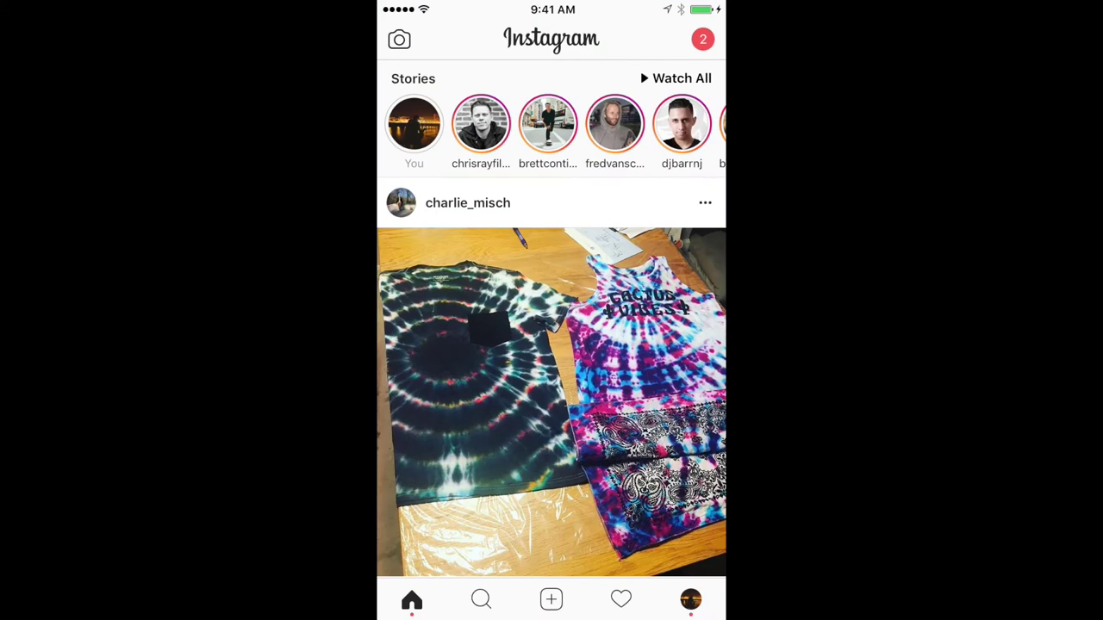
{"action": "left_click", "coordinate": [399, 39]}
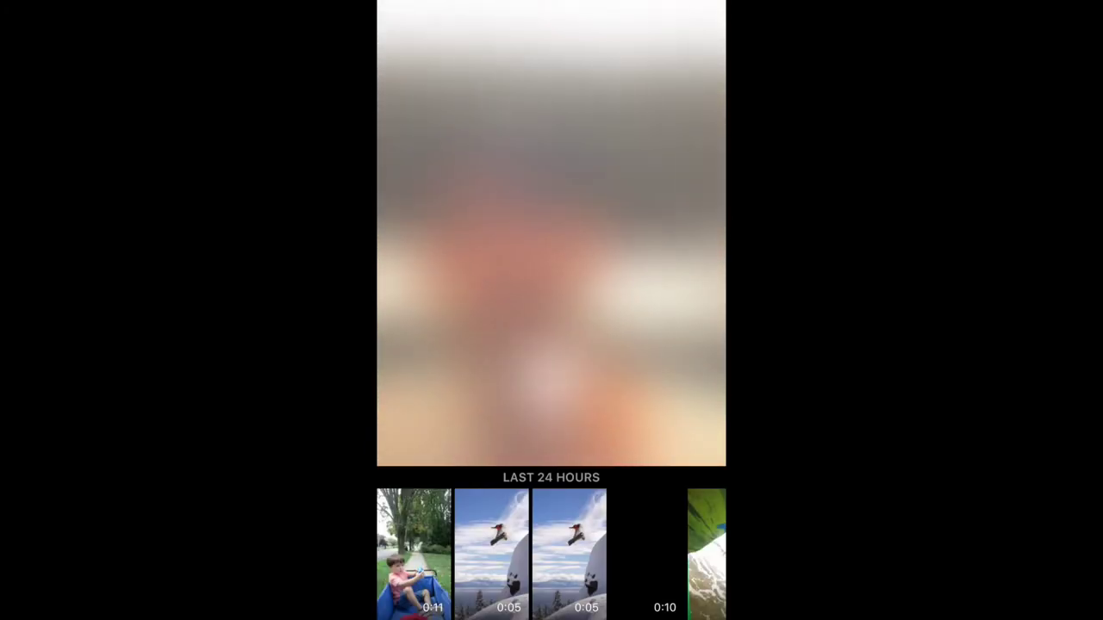
Step: Load the boy-in-a-wagon clip from the gallery into a story and open the Aa text tool
{"action": "scroll", "coordinate": [552, 554], "scroll_direction": "right", "scroll_amount": 5}
{"action": "scroll", "coordinate": [551, 554], "scroll_direction": "right", "scroll_amount": 4}
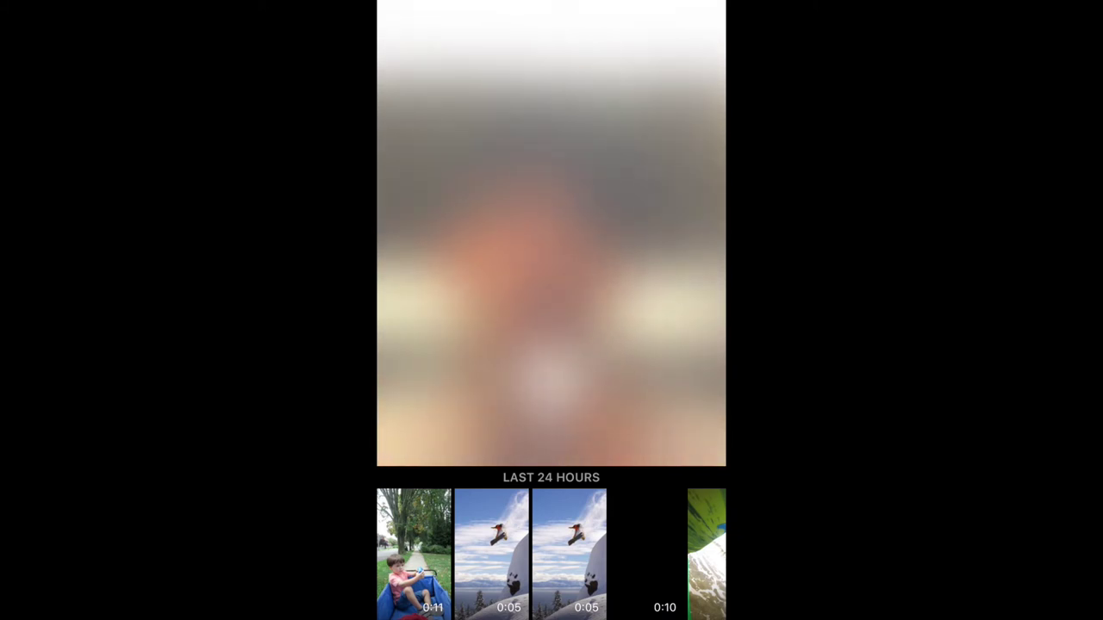
{"action": "left_click", "coordinate": [414, 551]}
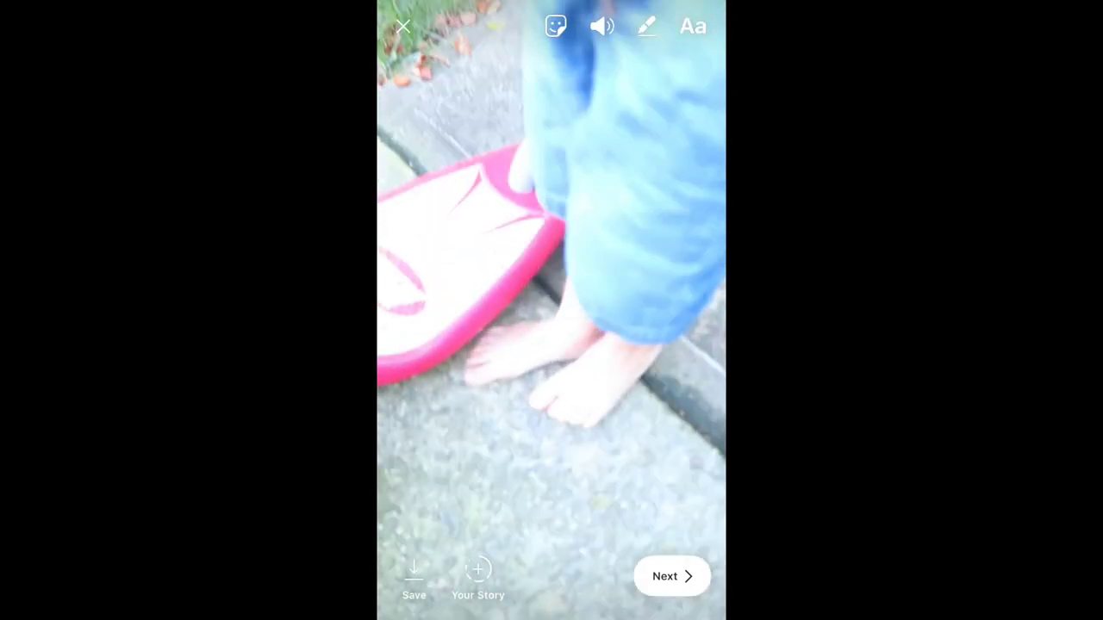
{"action": "left_click", "coordinate": [551, 184]}
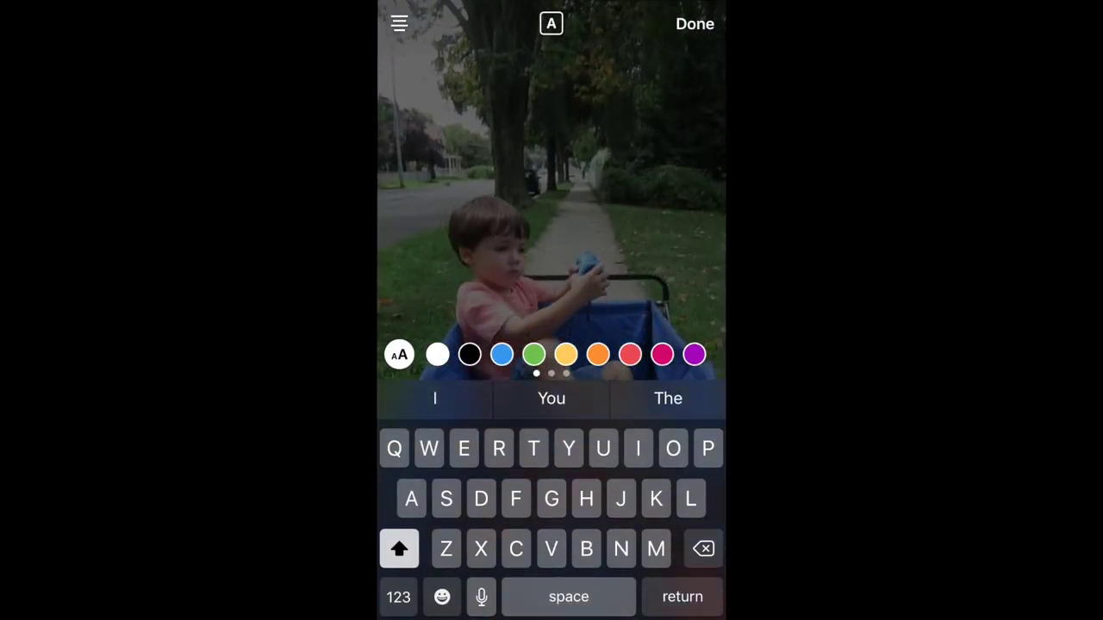